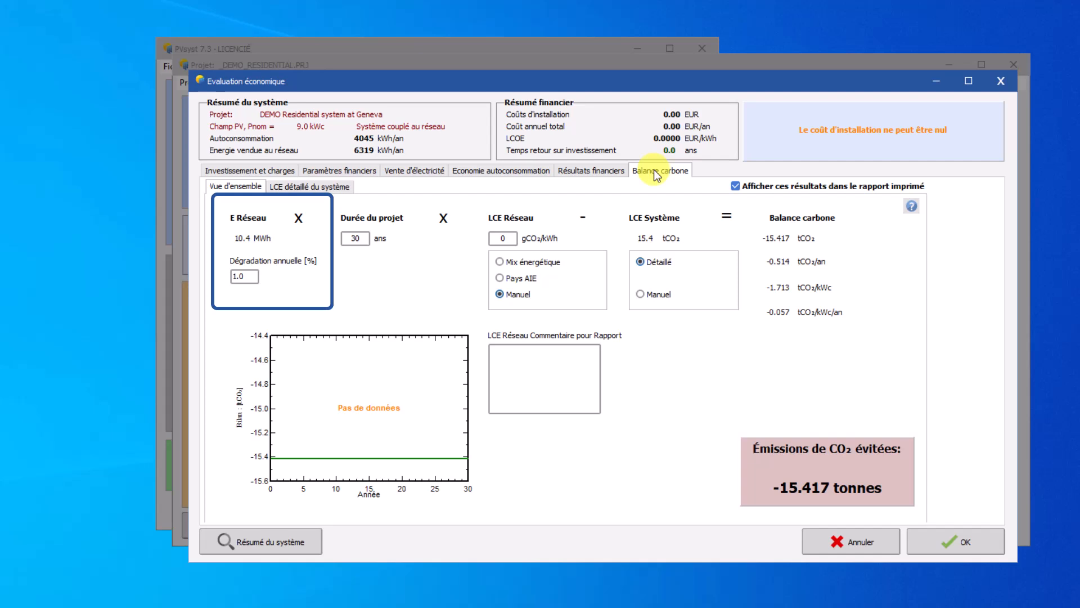
- Set the annual degradation to 2.0 % and the project duration to 25 years in the carbon balance
left_click(246, 275)
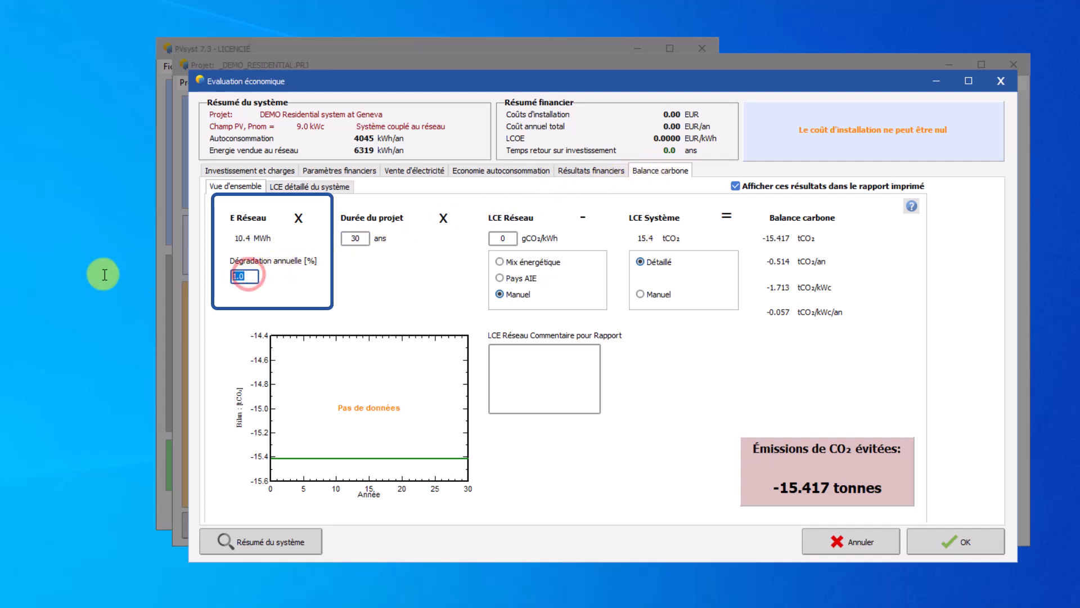
type("2")
key("Return")
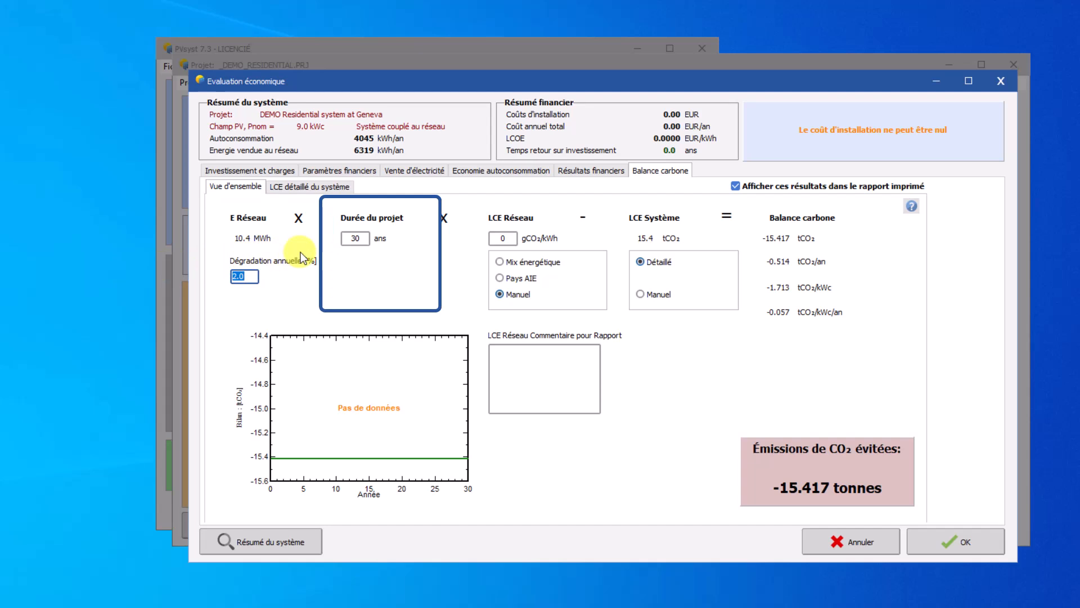
double_click(357, 239)
type("25")
key("Return")
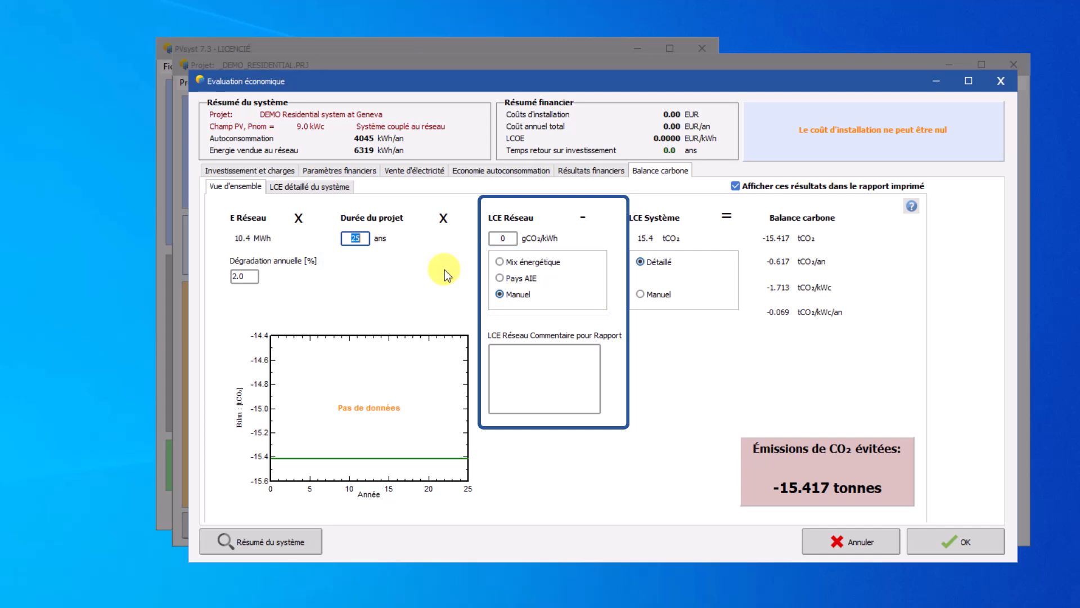
- Base the grid LCE on the Pays AIE values and choose Germany as the country
left_click(501, 279)
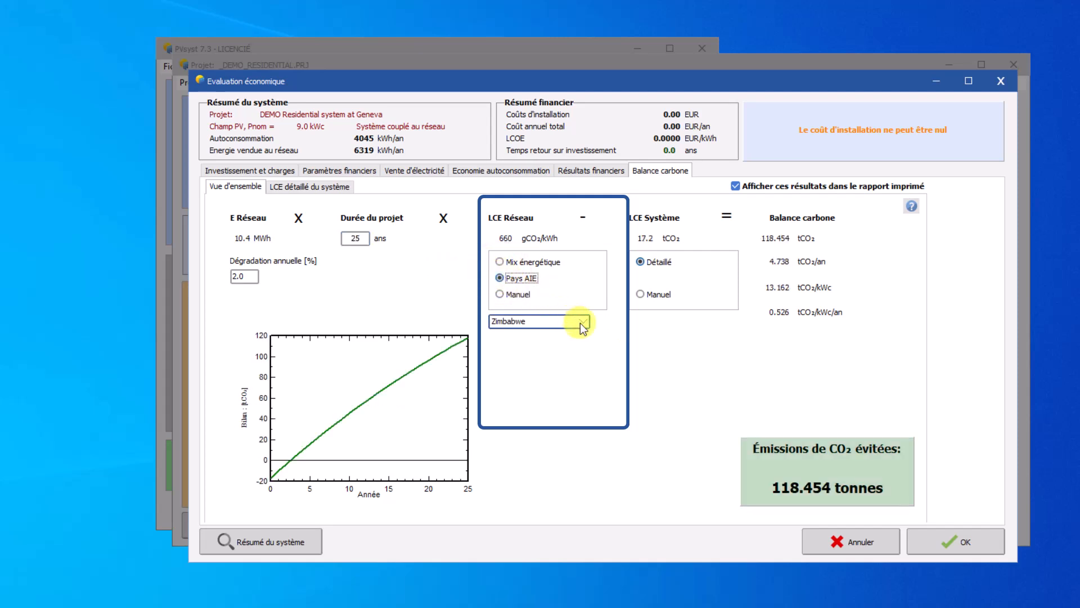
left_click(579, 323)
key("g")
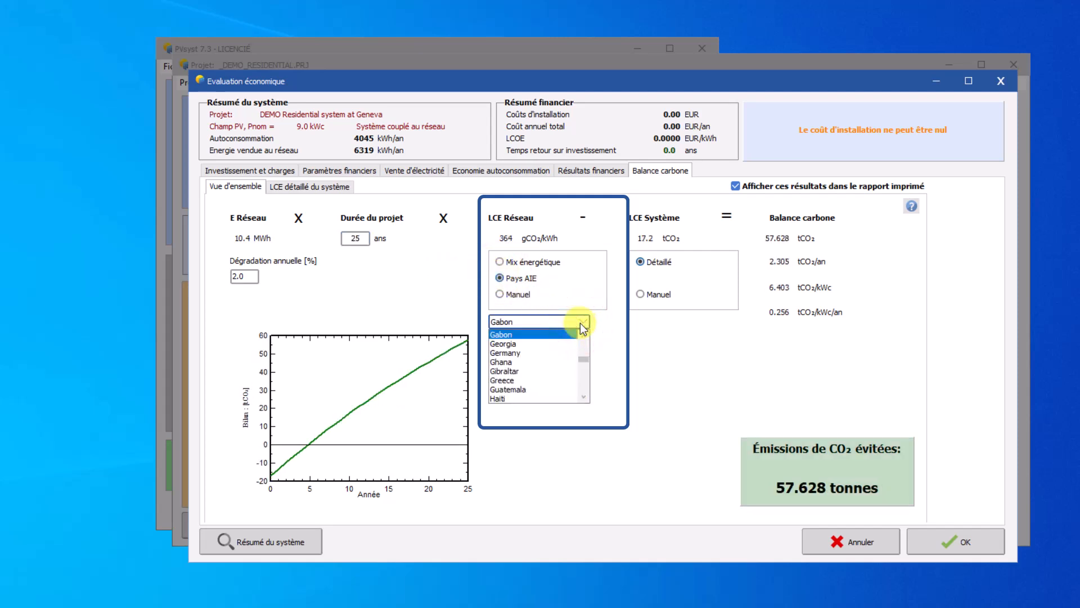
key("Down")
key("Down")
key("Return")
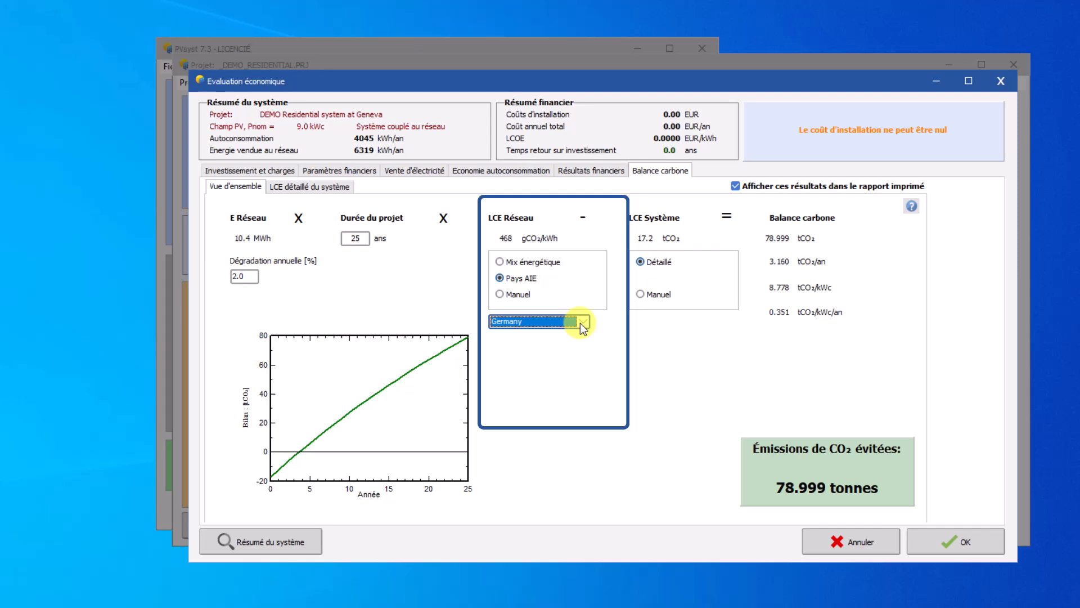
- Set LCE Réseau manually to 100 gCO₂/kWh with comment "l'utilisateur peut fournir un texte précisant la source de la valeur, qui apparaîtra dans le rapport final."
left_click(500, 294)
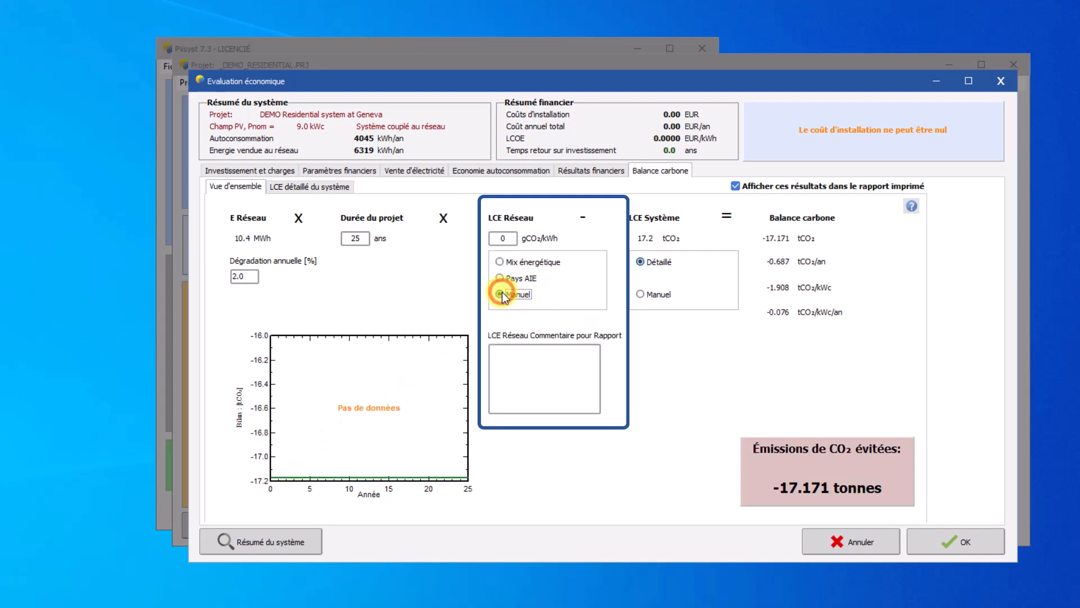
double_click(502, 238)
type("100")
key("Return")
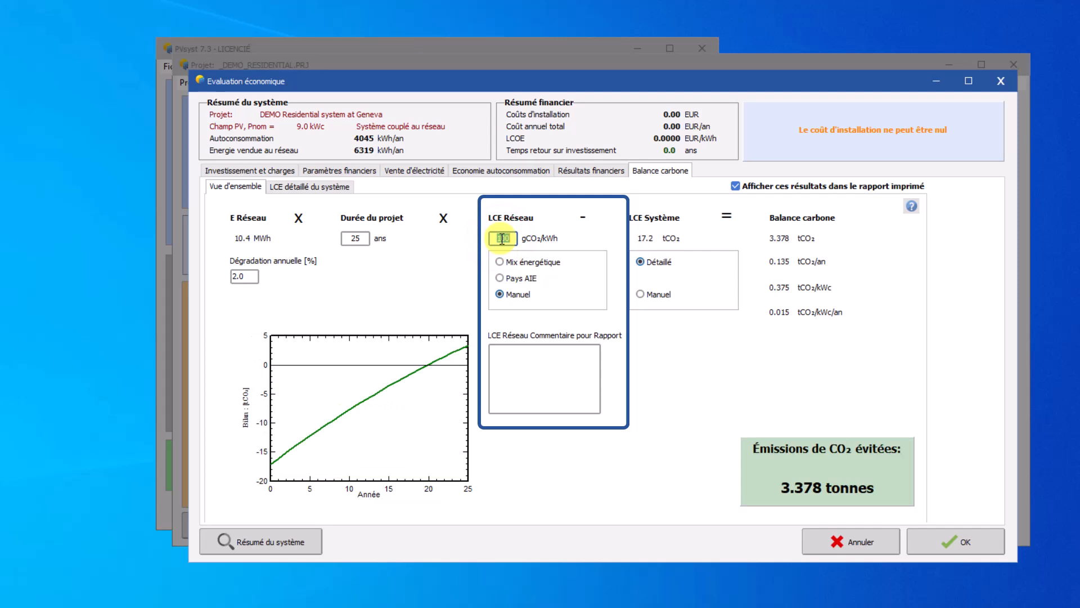
left_click(505, 346)
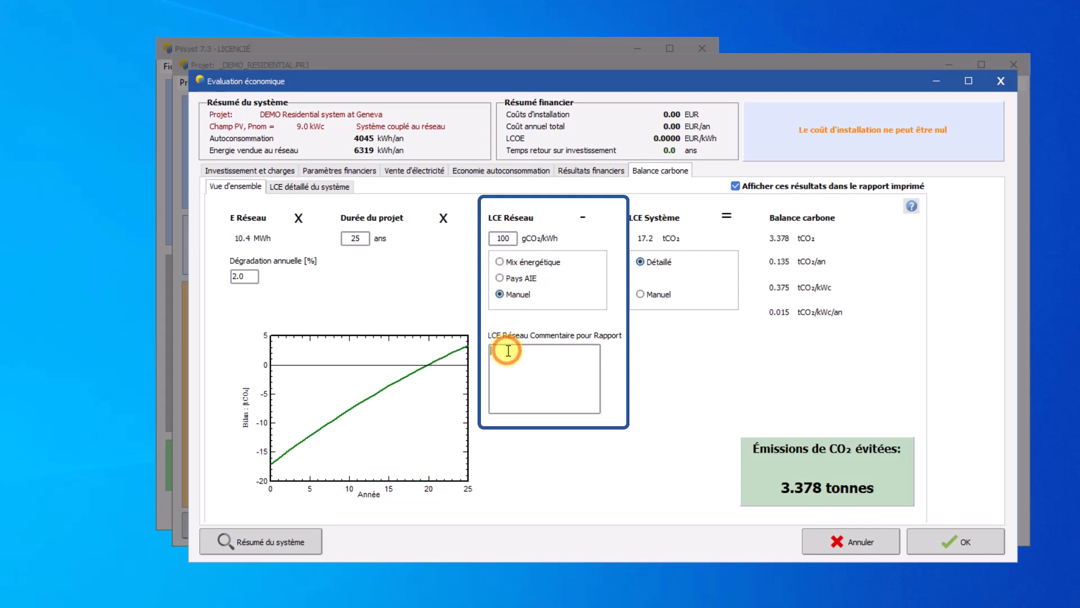
type("l'utilisateur peut fournir un texte précisant la source de la valeur, qui apparaîtra dans le rapport final.")
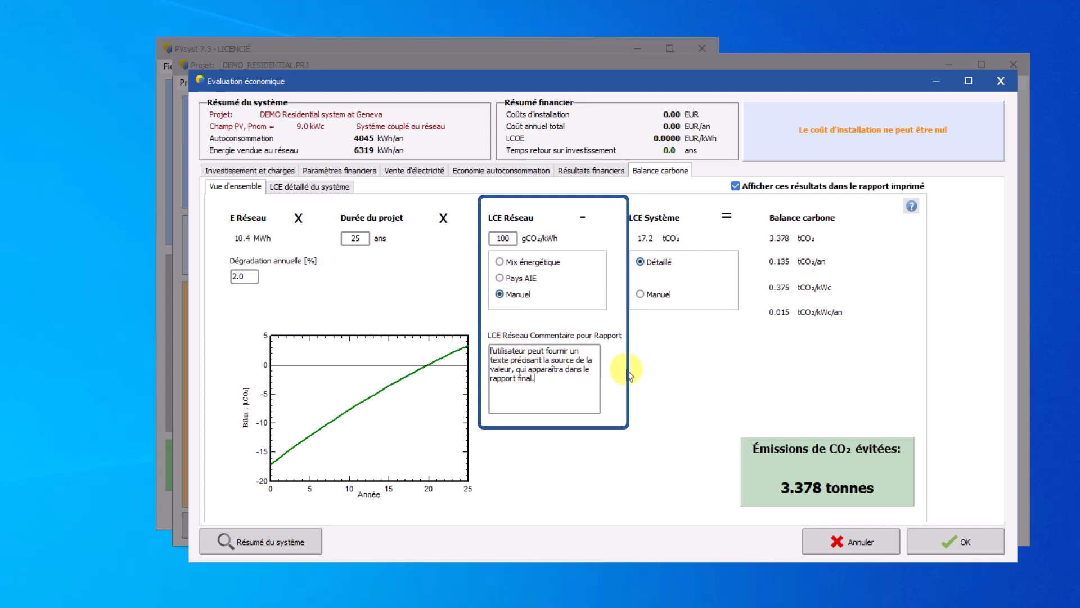
- Switch LCE Réseau to Mix énergétique, using Custom for both the LCE per energy type and the energy shares
left_click(501, 263)
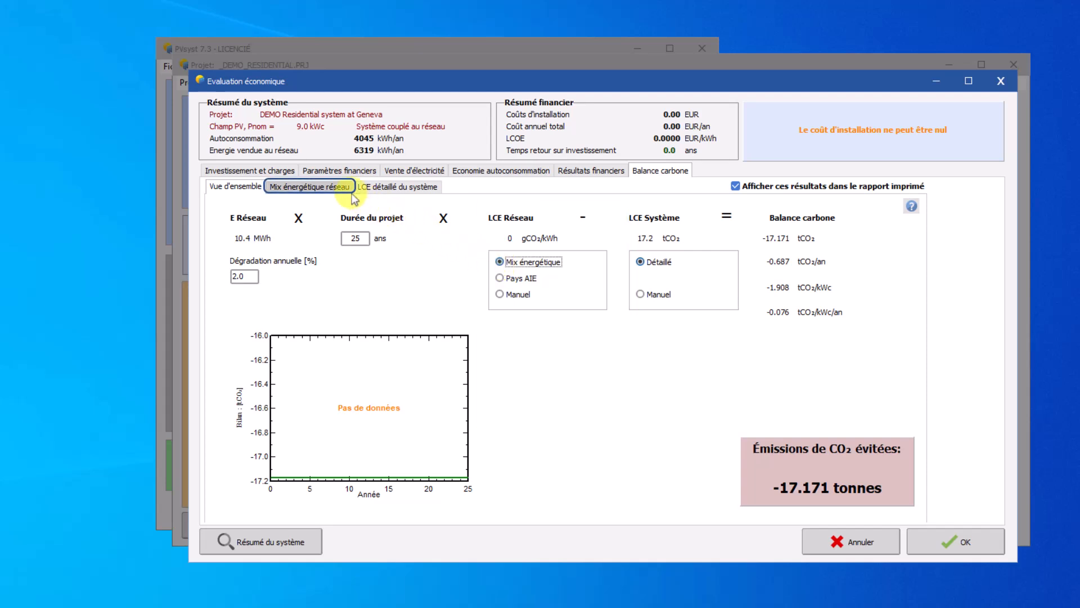
left_click(333, 190)
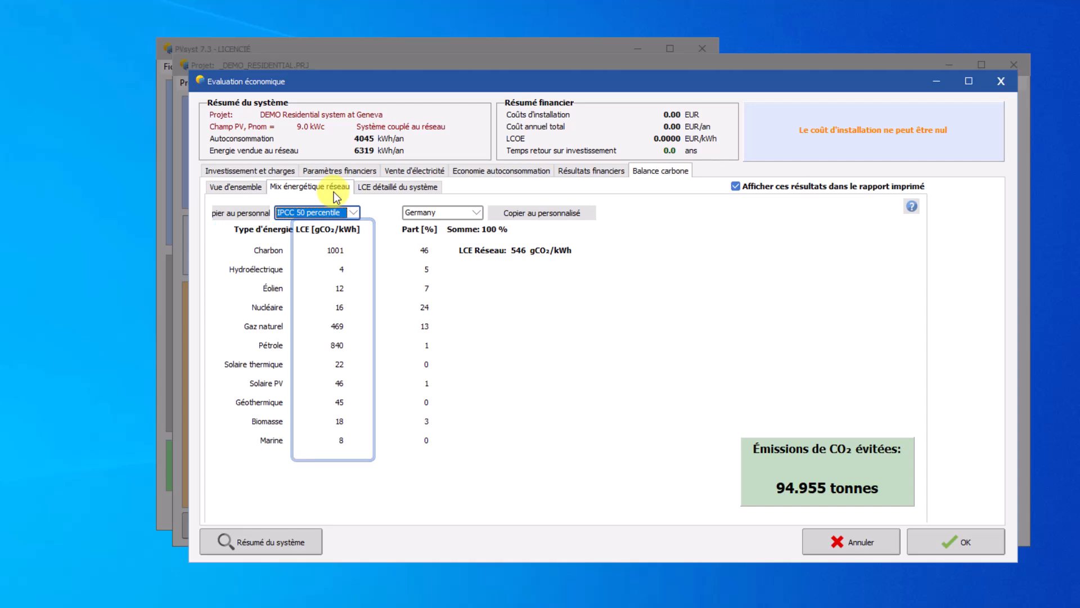
left_click(355, 214)
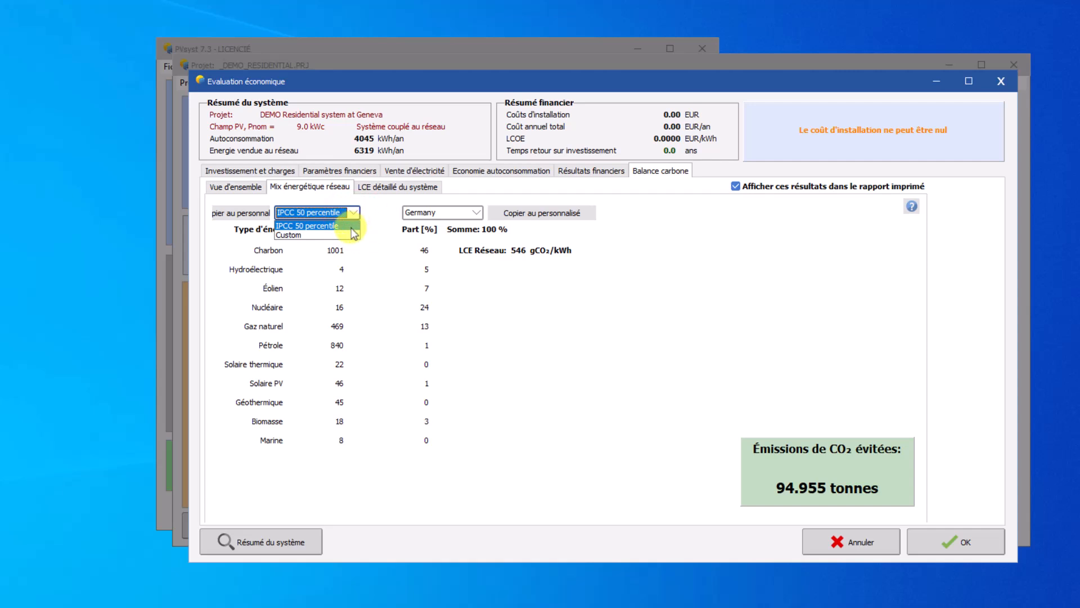
left_click(348, 234)
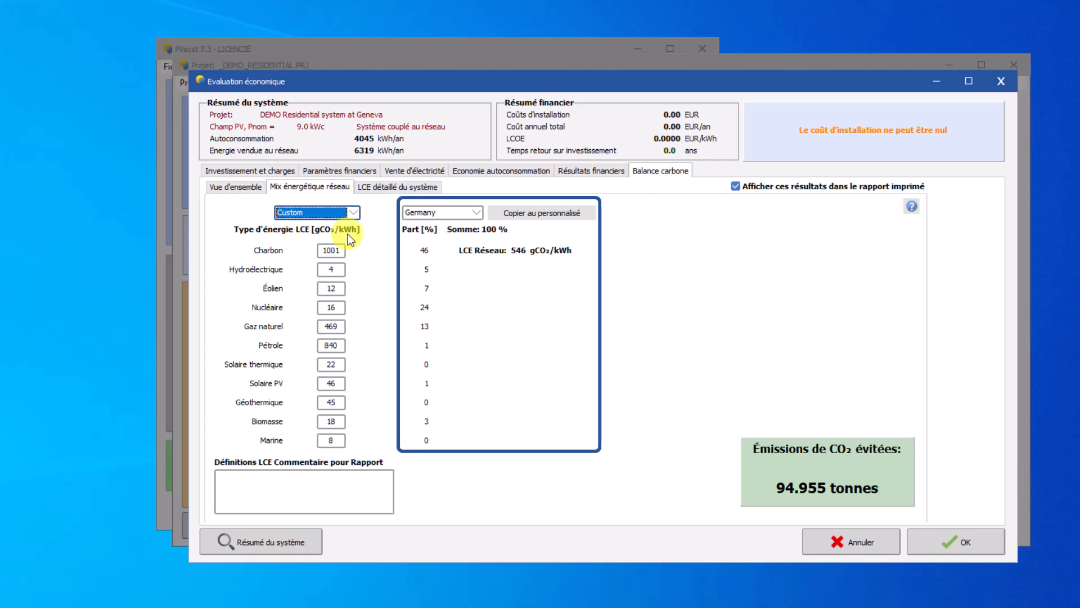
left_click(477, 216)
left_click(477, 215)
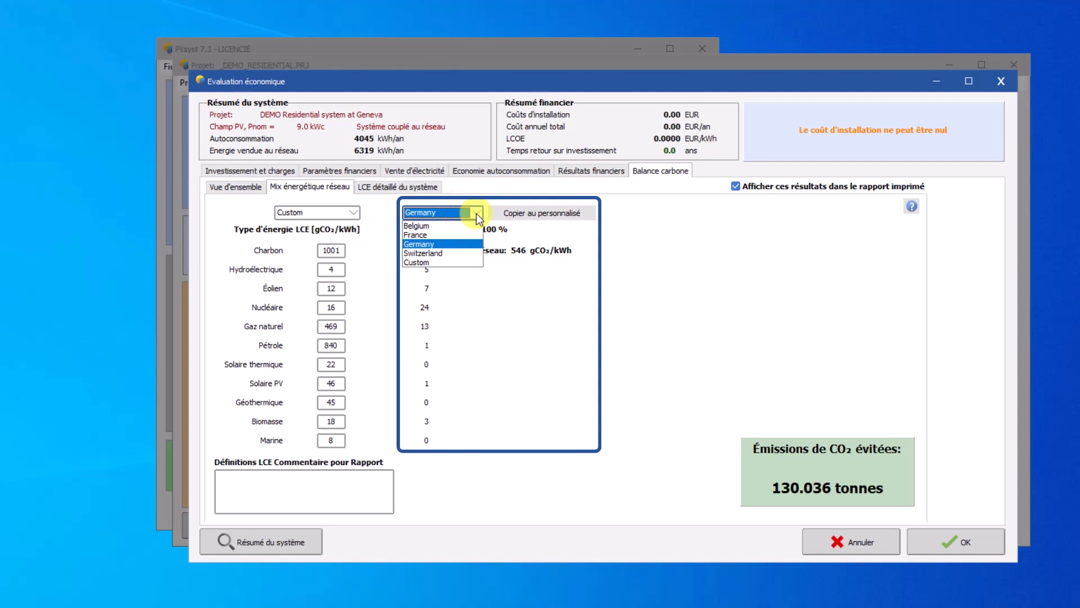
key("Down")
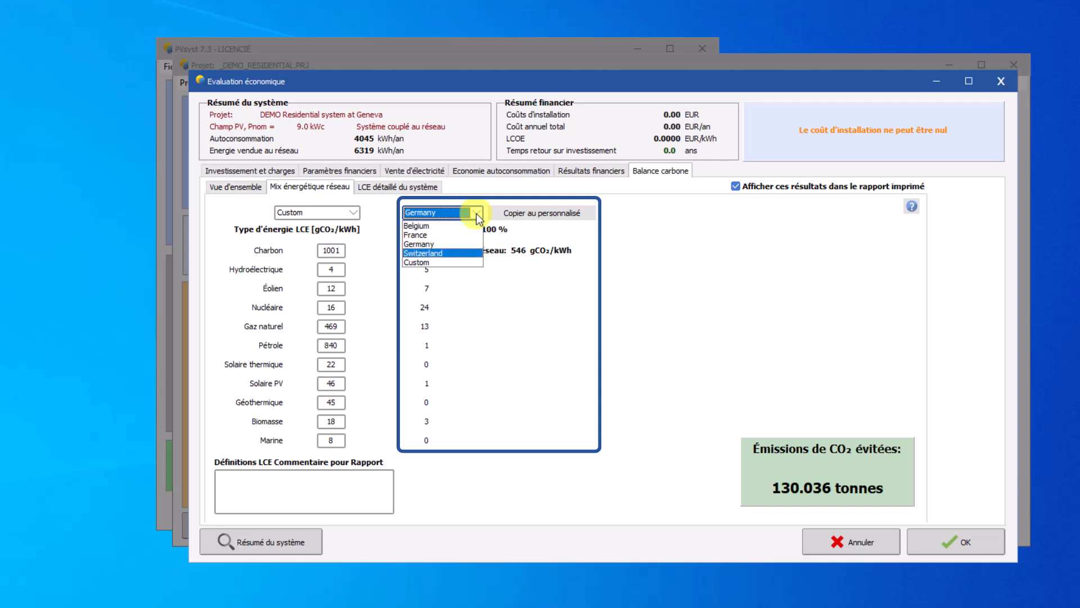
left_click(473, 260)
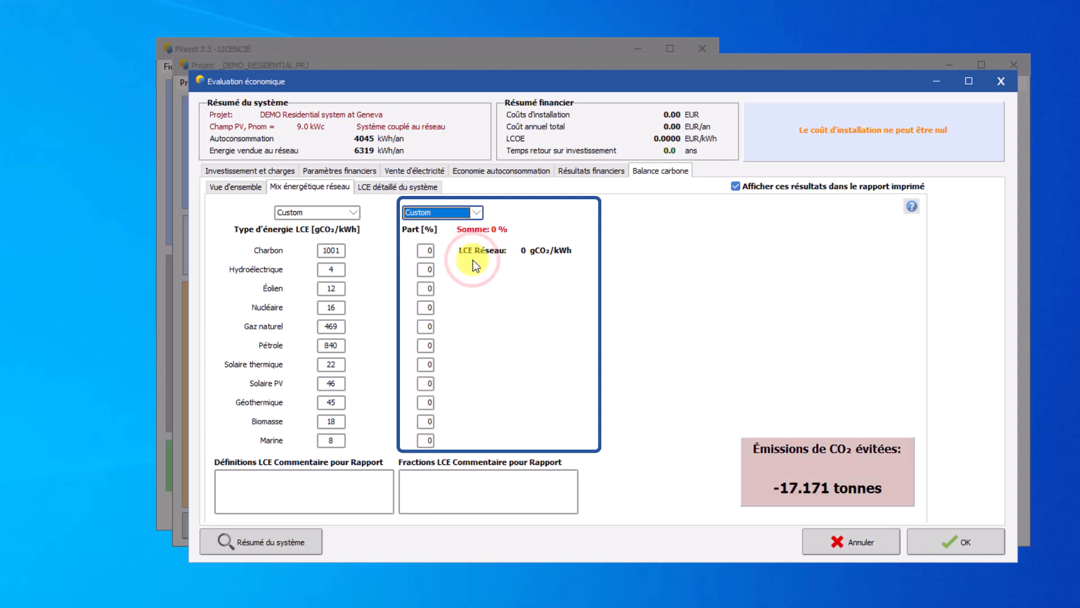
- Enter the custom energy mix shares: Charbon 50 %, Hydroélectrique 5 %, Éolien 25 %, Nucléaire 10 % and Solaire PV 10 %
key("Tab")
type("50")
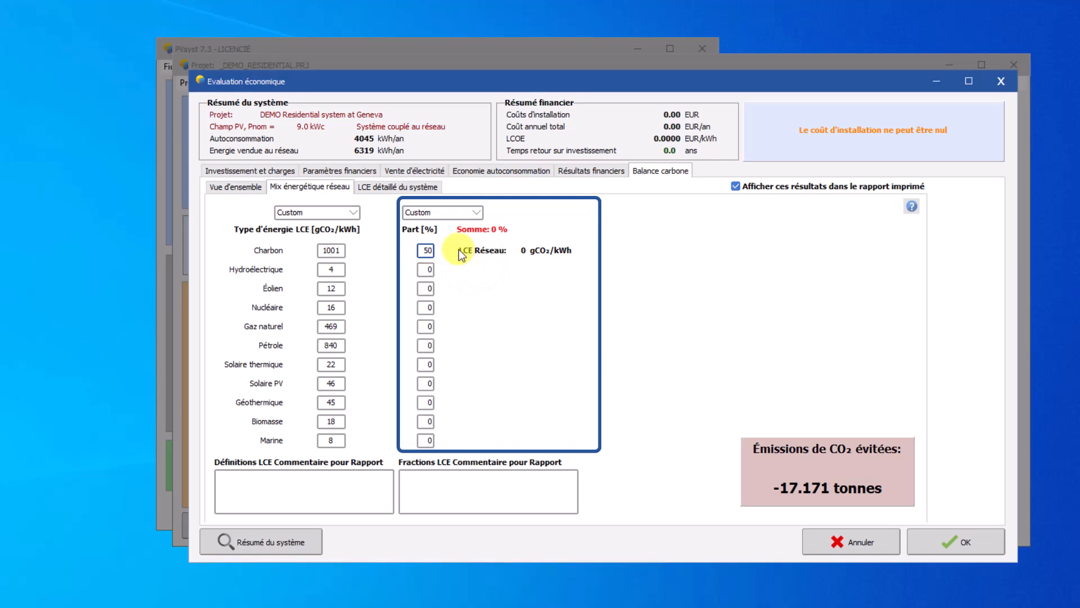
left_click(426, 270)
type("5")
left_click(426, 287)
type("25")
left_click(438, 306)
type("10")
left_click(438, 384)
type("10")
double_click(441, 386)
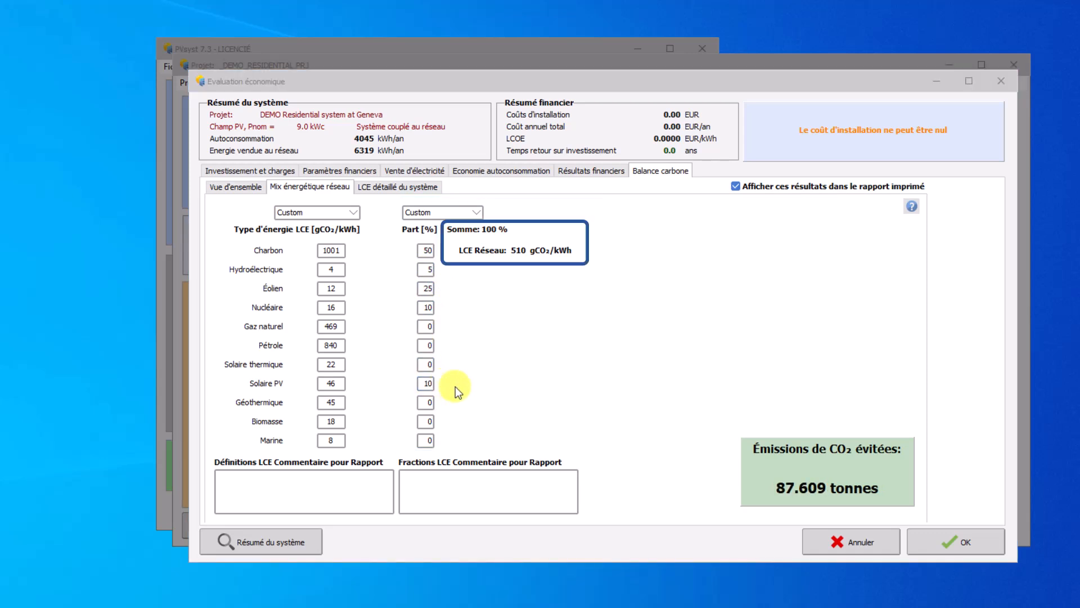
- Return to the carbon balance overview and switch the grid LCE back to Pays AIE
left_click(235, 190)
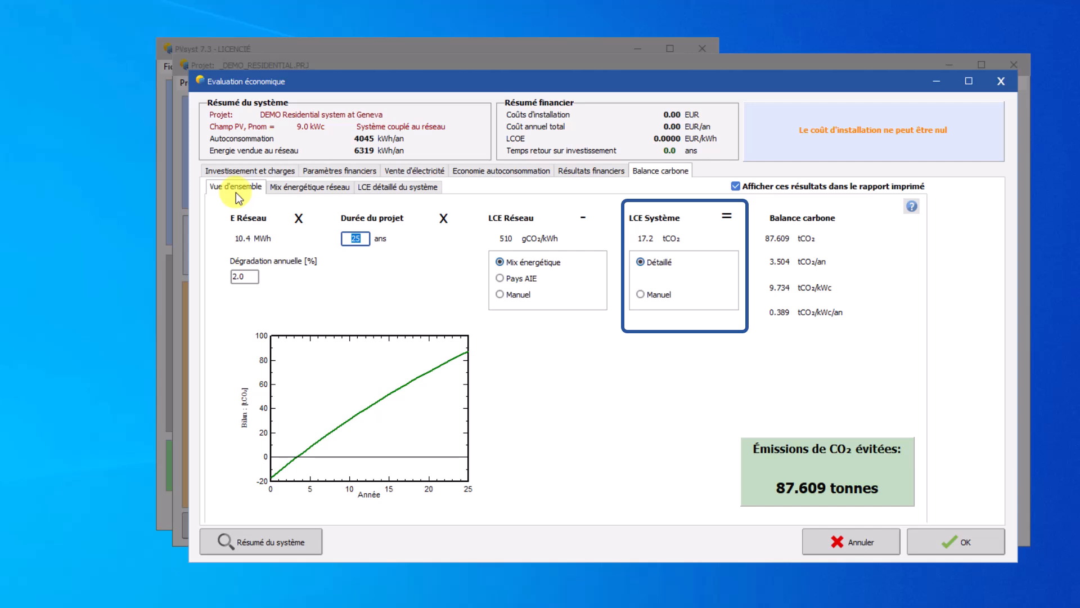
left_click(498, 278)
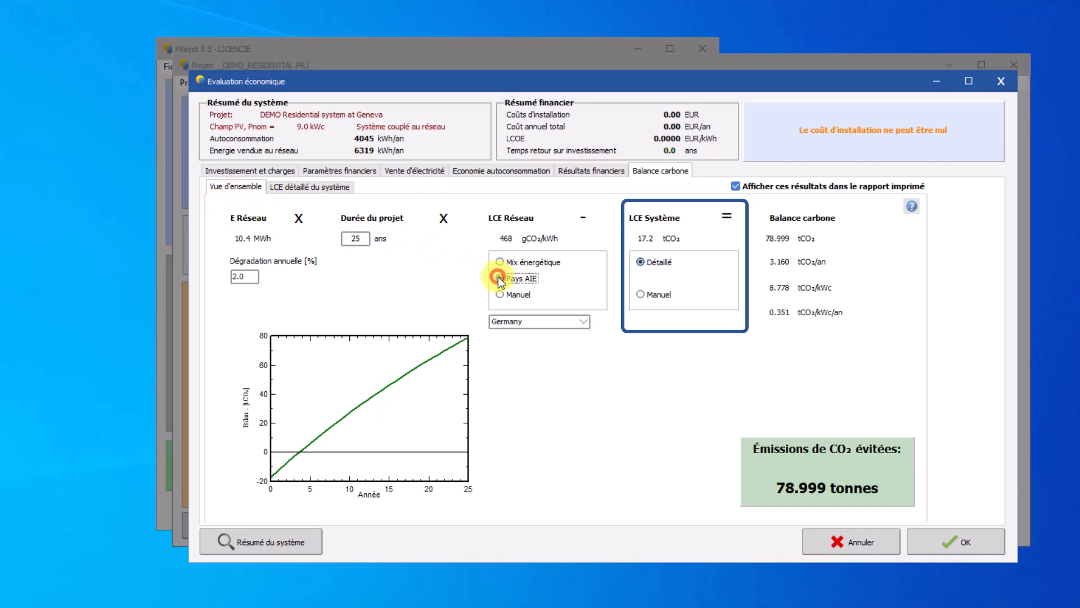
- Set LCE Système manually to 20 tCO₂ with comment "l'utilisateur peut fournir un texte précisant la source de la valeur, qui apparaîtra dans le rapport final."
left_click(640, 294)
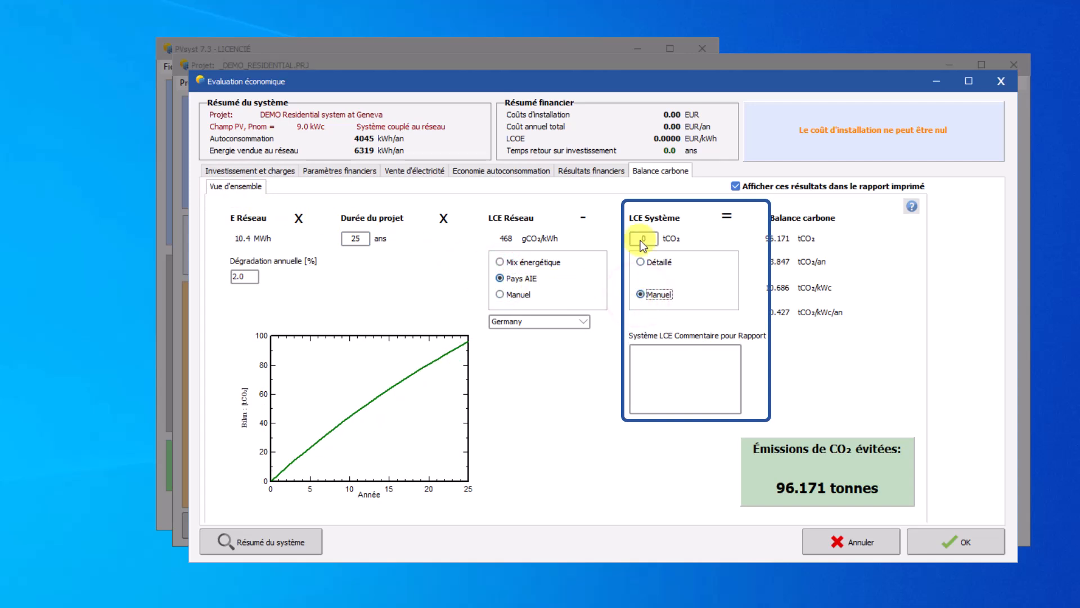
left_click(642, 239)
type("20")
left_click(645, 354)
type("l'utilisateur peut fournir un texte précisant la source de la valeur, qui apparaîtra dans le rapport final.")
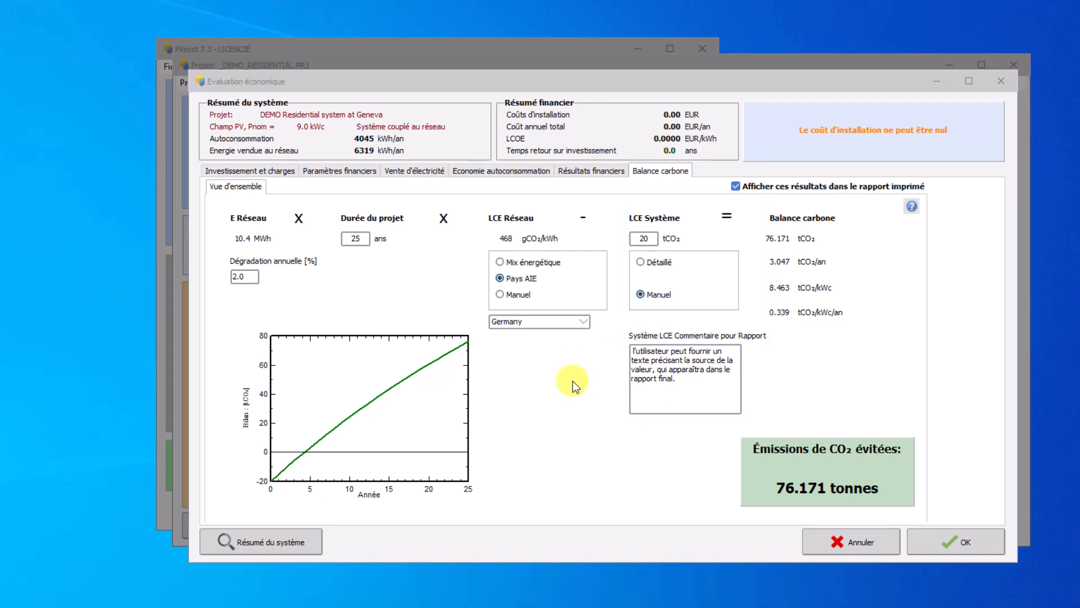
- Set LCE Système to Détaillé and review the unit choices for Modules, Supports/Trackers and Onduleurs in the detailed system LCE
left_click(641, 263)
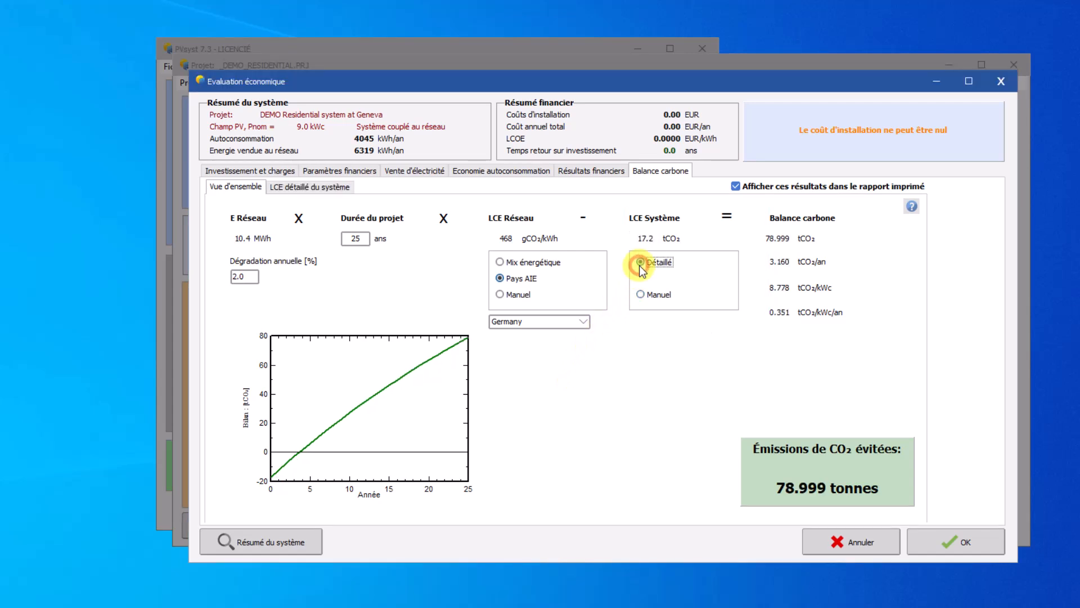
left_click(341, 188)
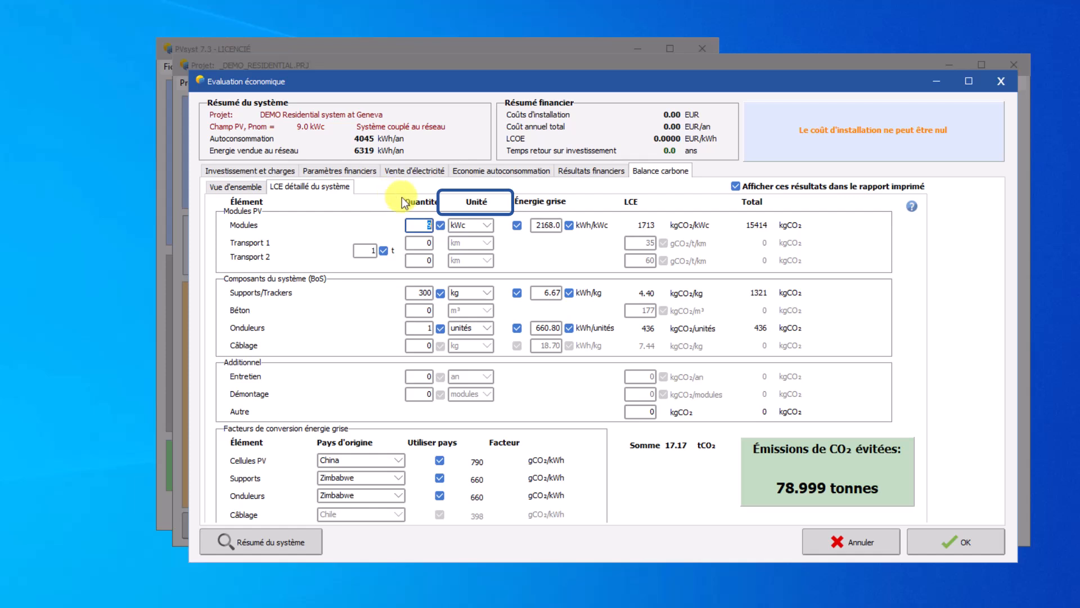
left_click(488, 225)
left_click(491, 228)
left_click(488, 292)
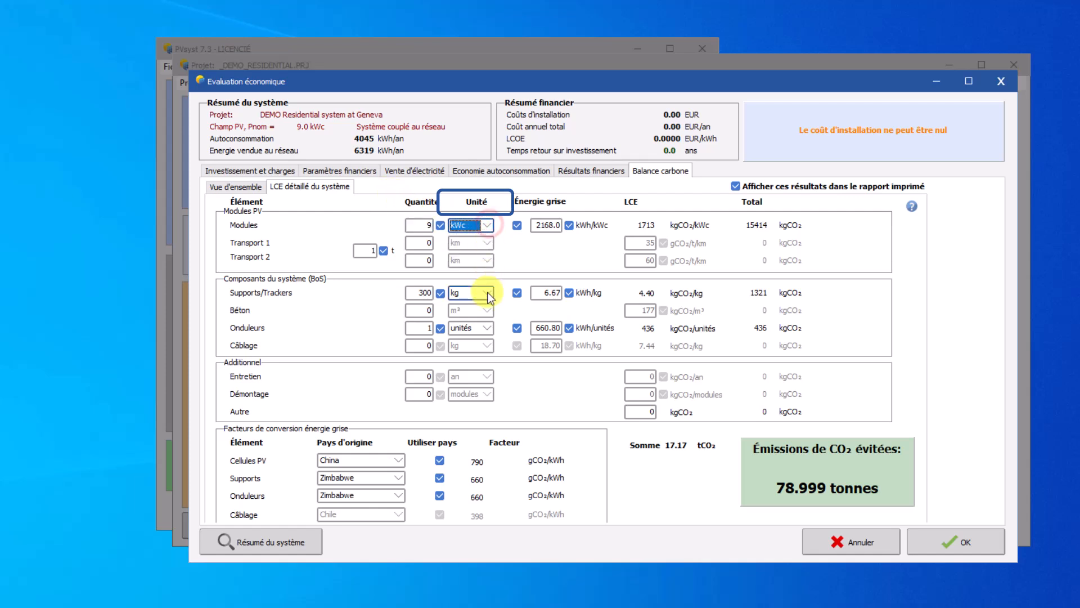
left_click(490, 328)
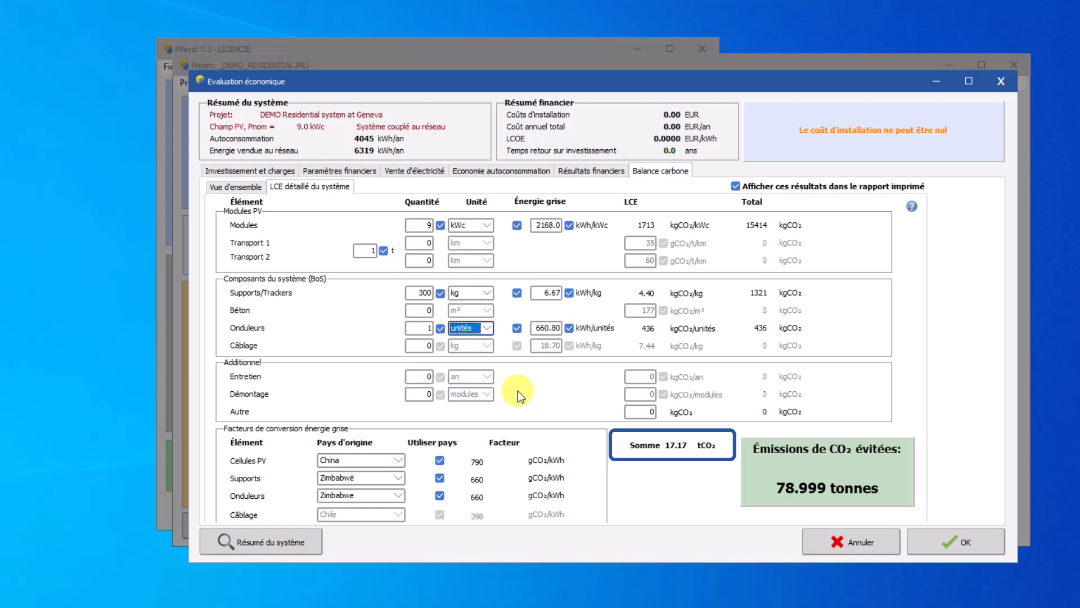
- Accept the economic evaluation with the carbon balance results included in the printed report, and open the simulation report
left_click(245, 189)
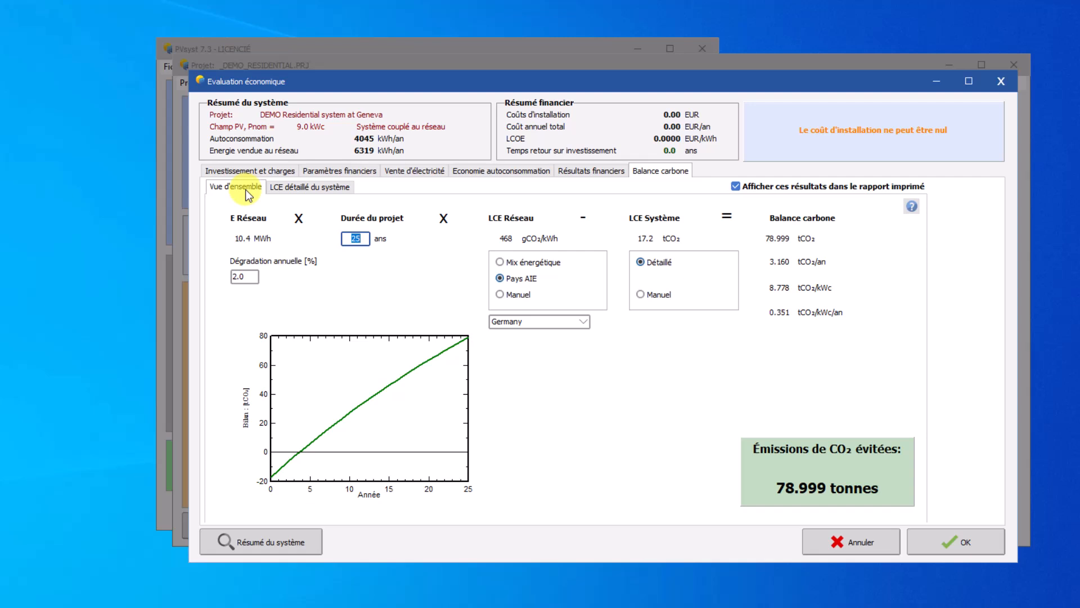
left_click(735, 186)
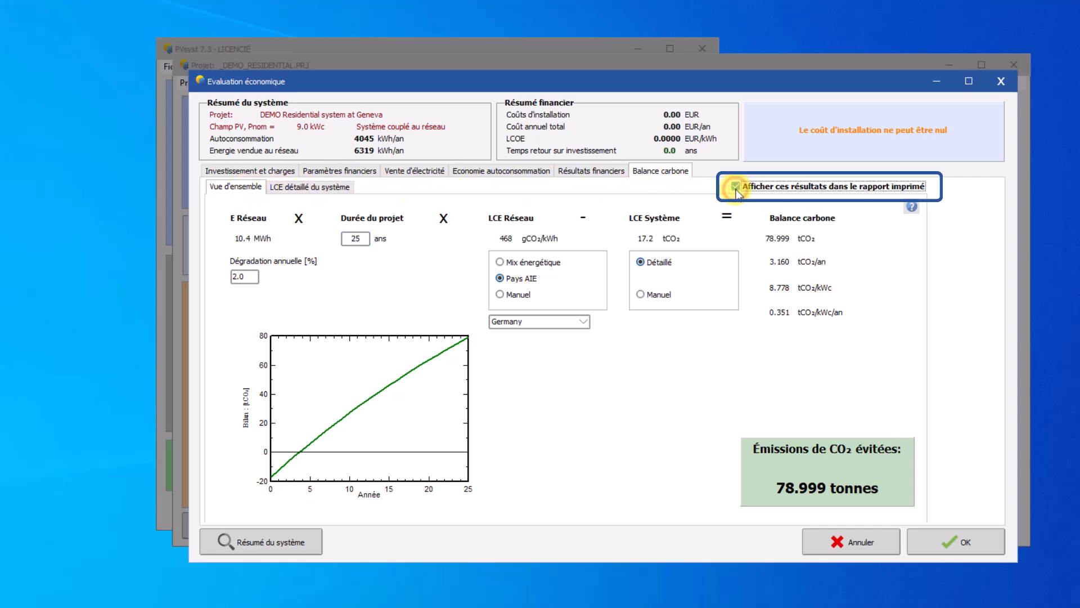
left_click(950, 542)
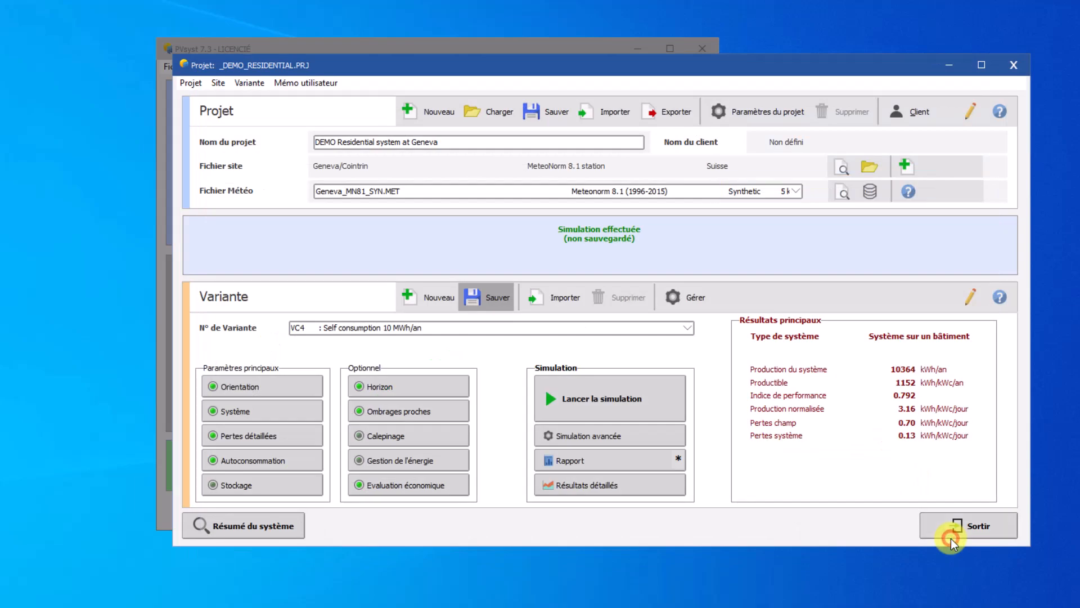
left_click(636, 457)
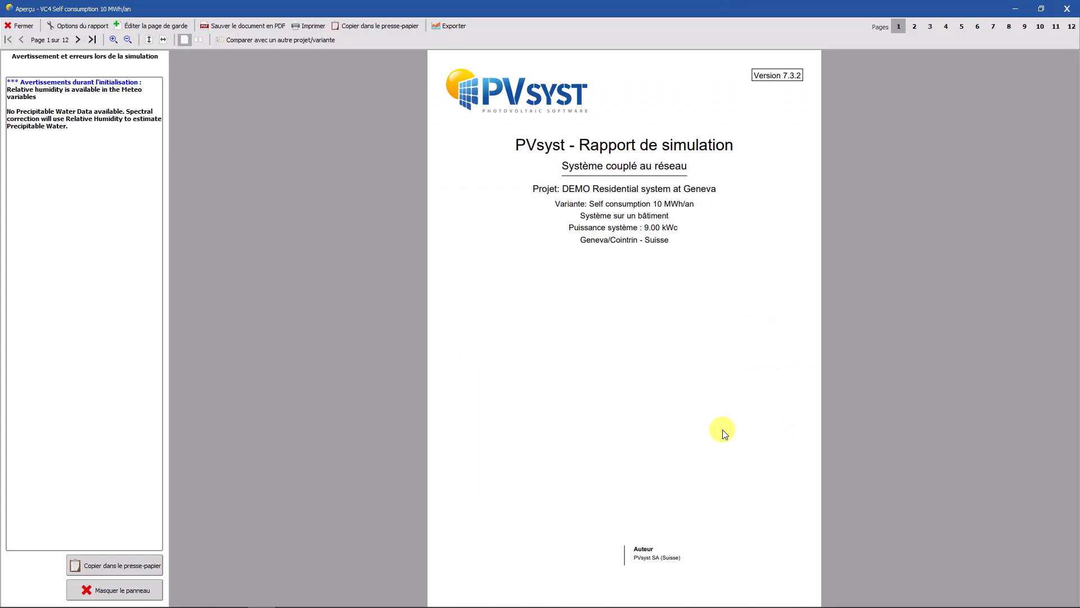